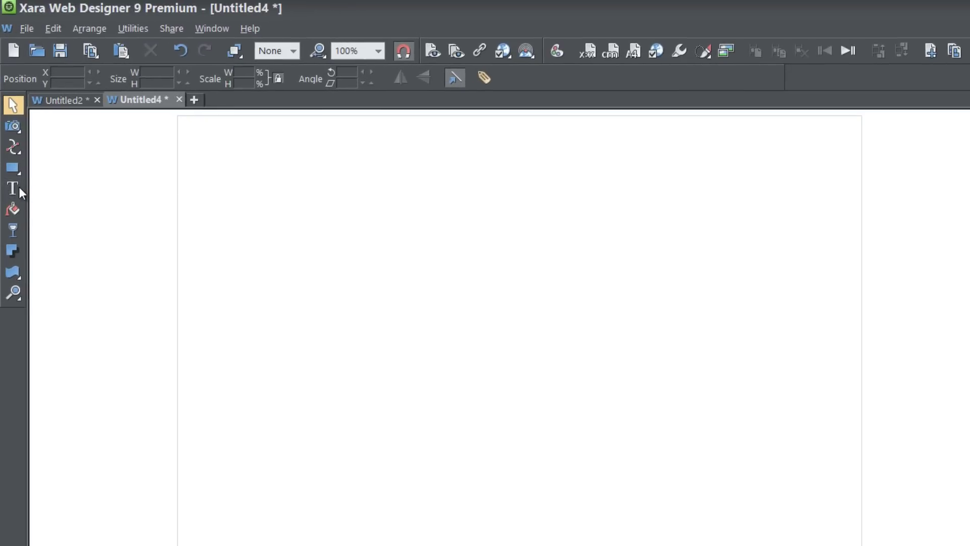
- Add the text line 'This is some shadow text!' near the middle of the page
click(15, 190)
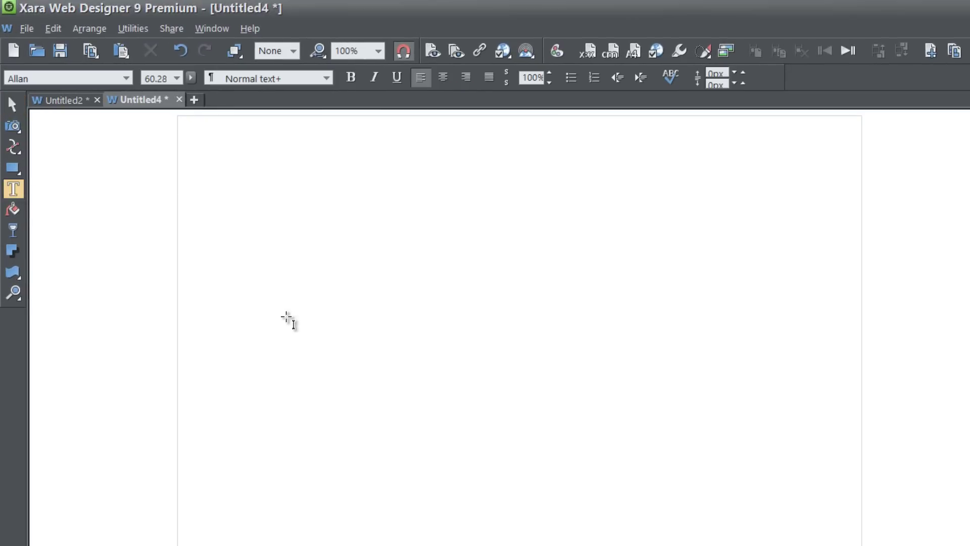
click(302, 325)
text(This is s)
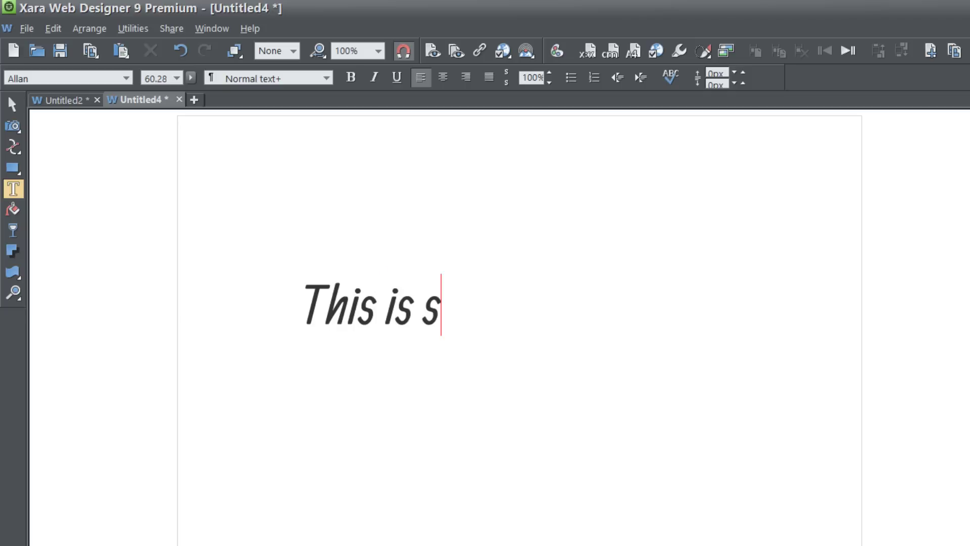
text(ome shadow tex)
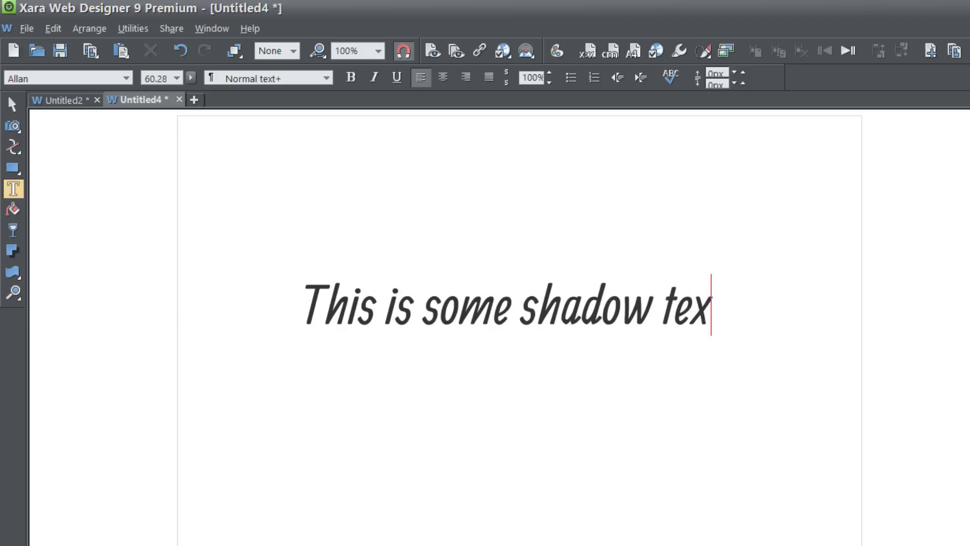
text(t!)
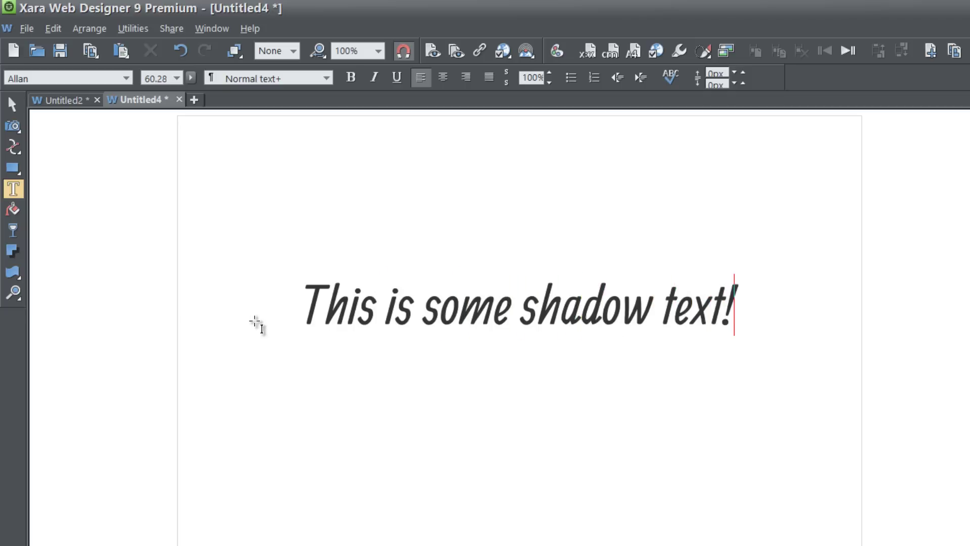
- Drag a wall shadow onto the text, then set 41% transparency and 8.4px blur
click(17, 255)
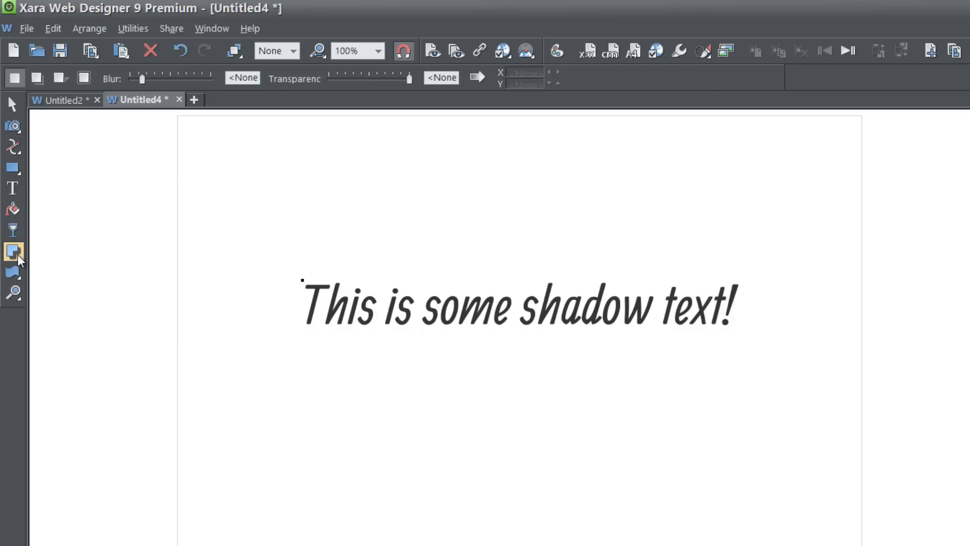
mouse_move(366, 310)
mouse_down()
mouse_move(356, 302)
mouse_move(359, 312)
mouse_up()
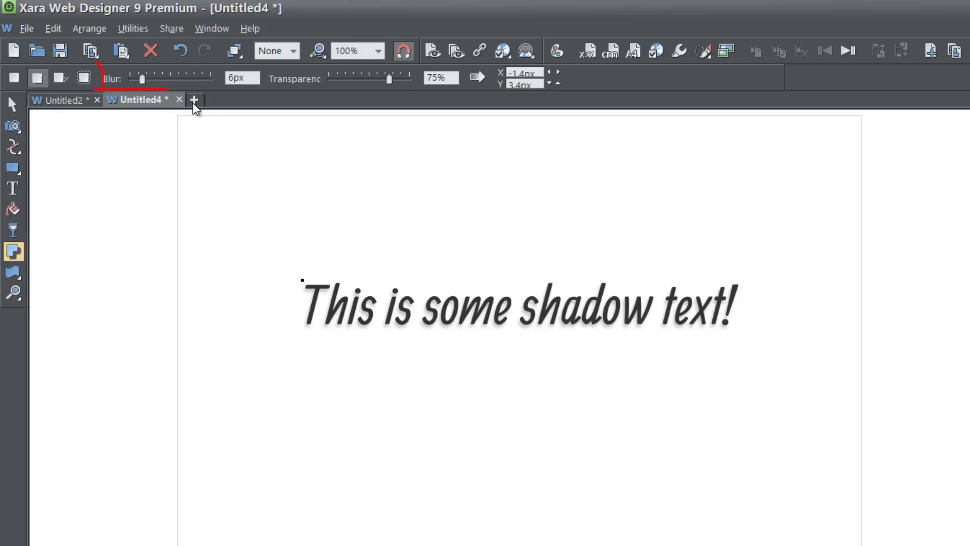
drag(386, 81, 365, 90)
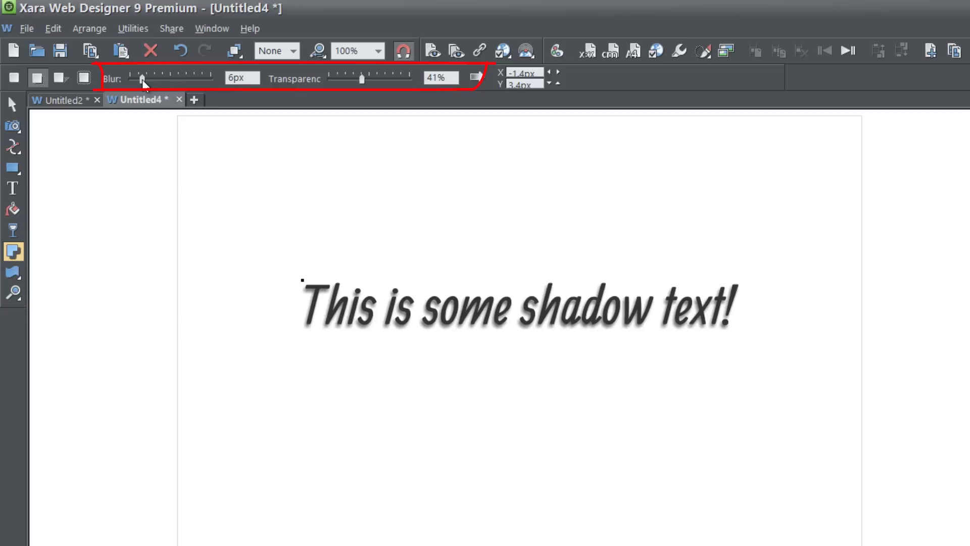
mouse_move(142, 81)
mouse_down()
mouse_move(155, 86)
mouse_move(150, 92)
mouse_up()
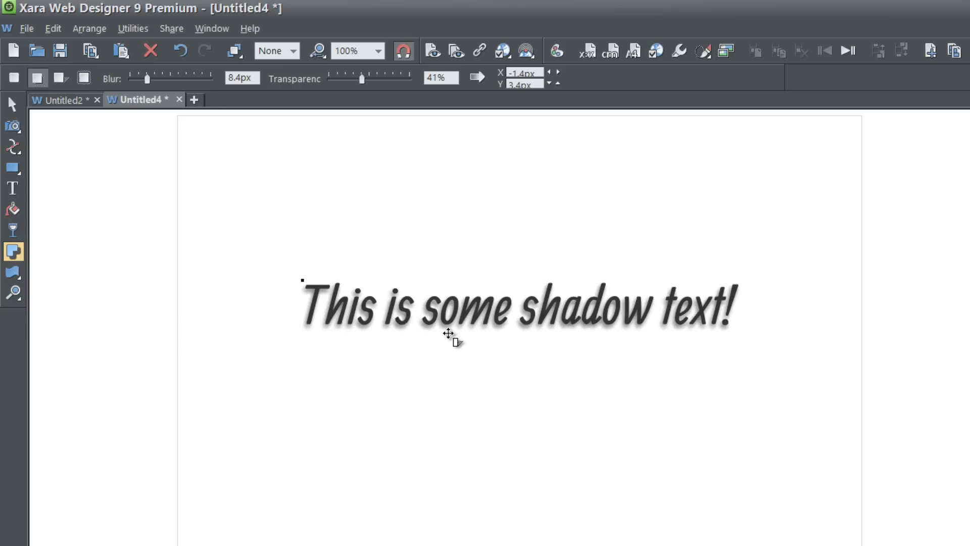
- Draw a 570 by 138 px cyan rounded rectangle over the text and put it to the back
mouse_move(16, 170)
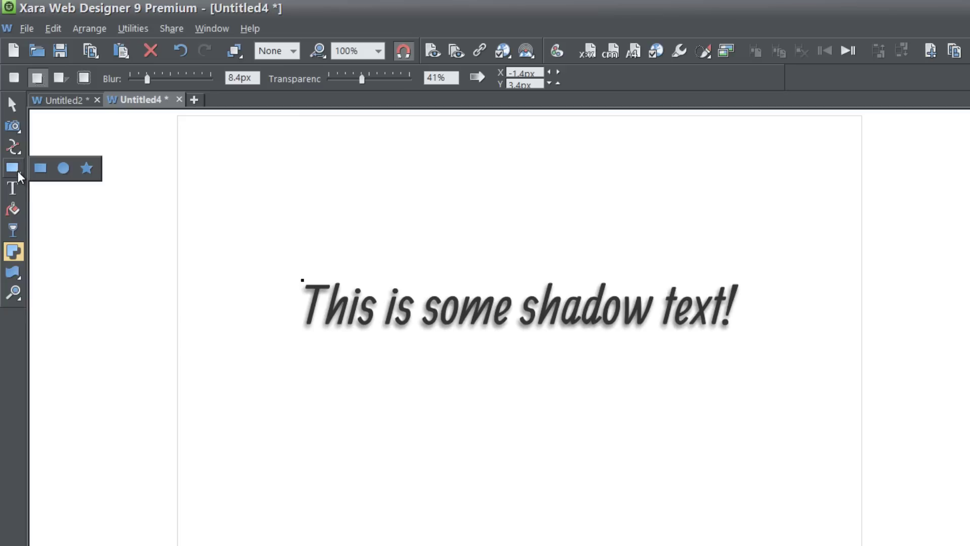
click(48, 174)
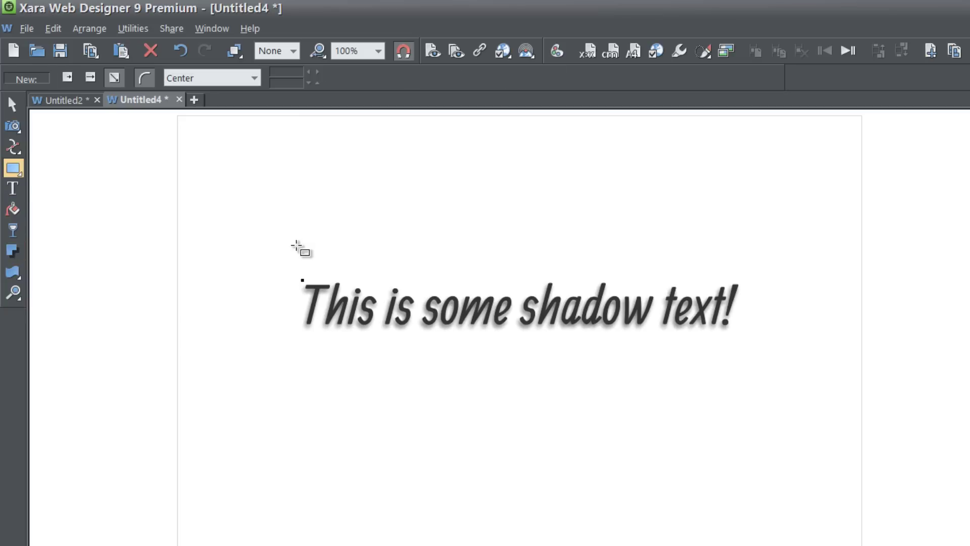
drag(258, 245, 769, 367)
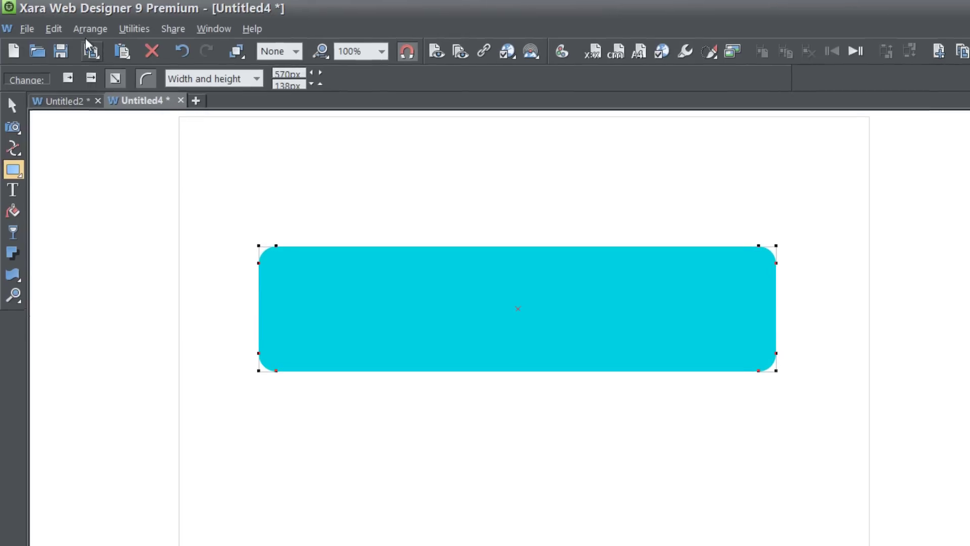
click(85, 29)
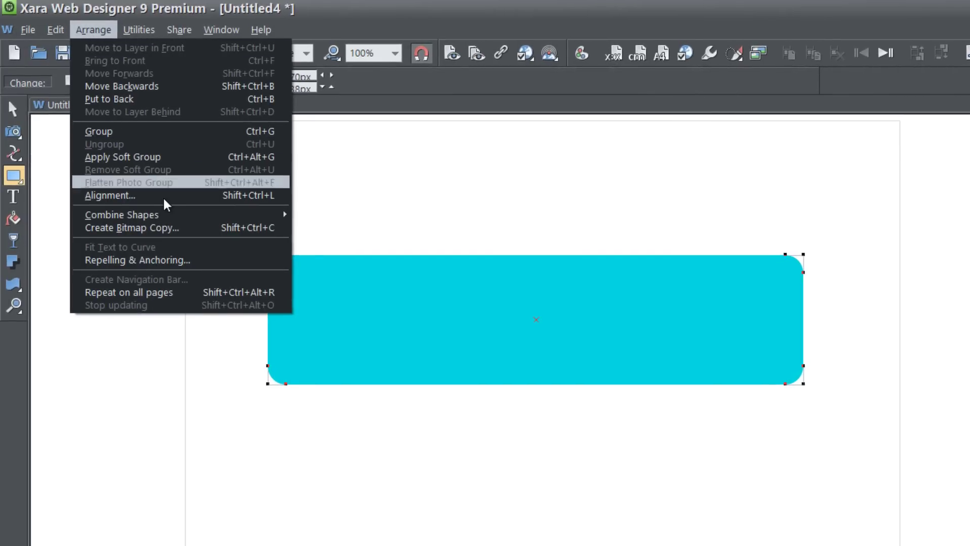
click(183, 90)
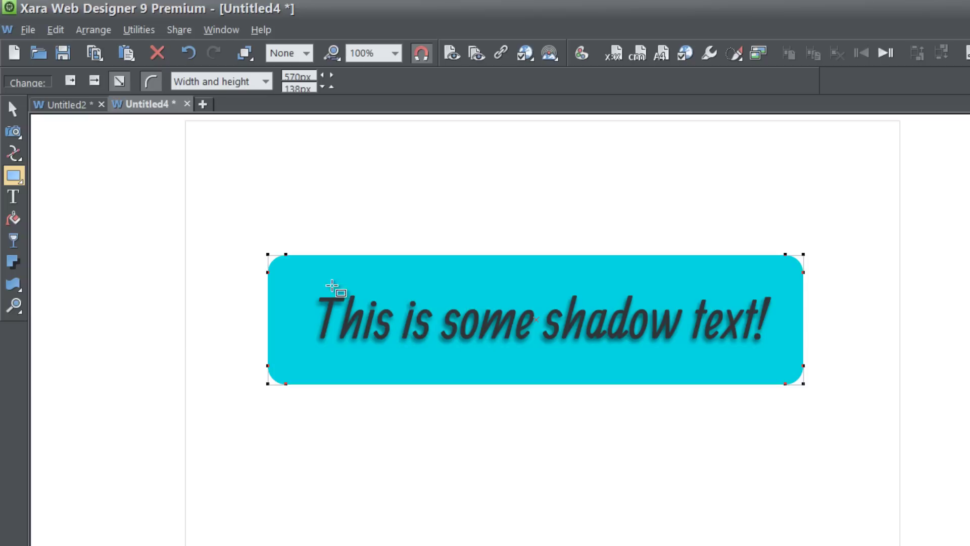
- Apply white fill, then undo it because it coloured the rectangle
click(10, 108)
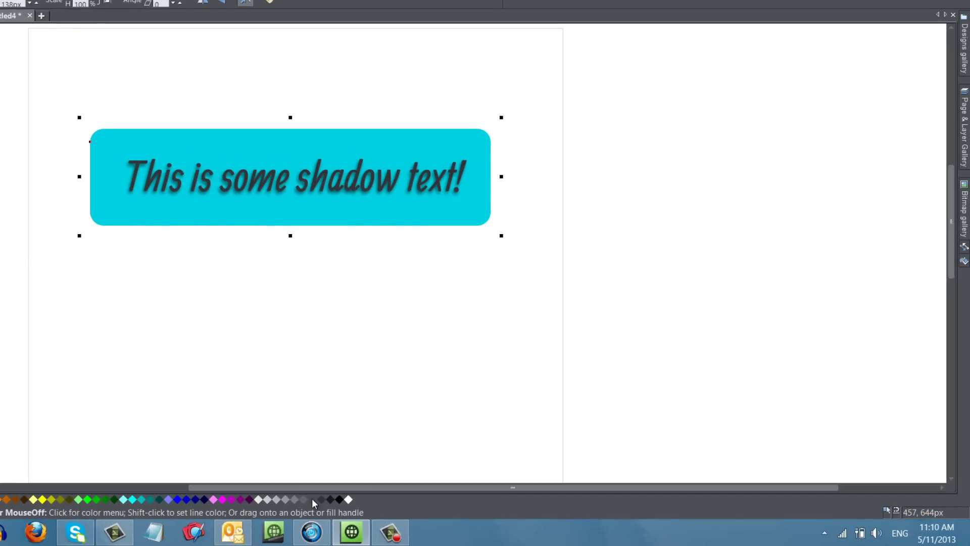
click(350, 501)
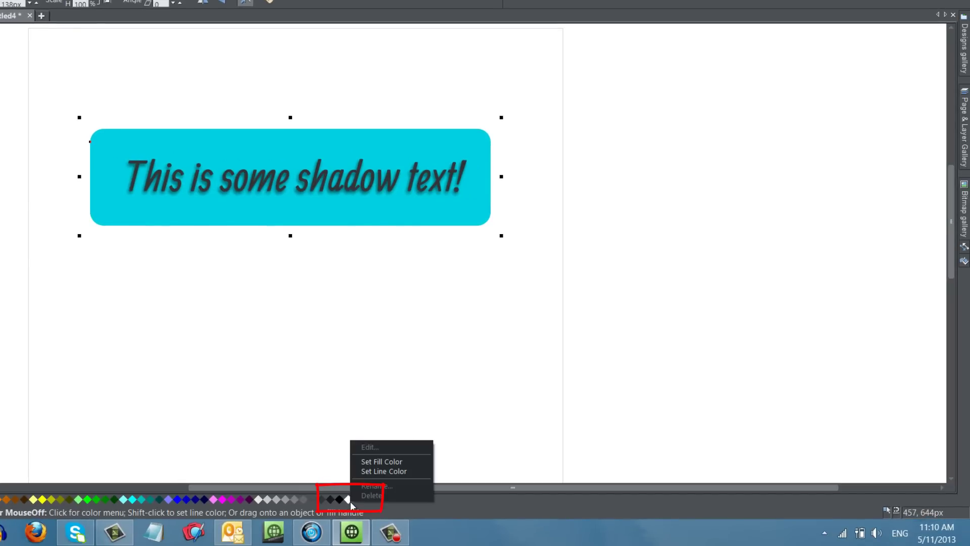
click(399, 463)
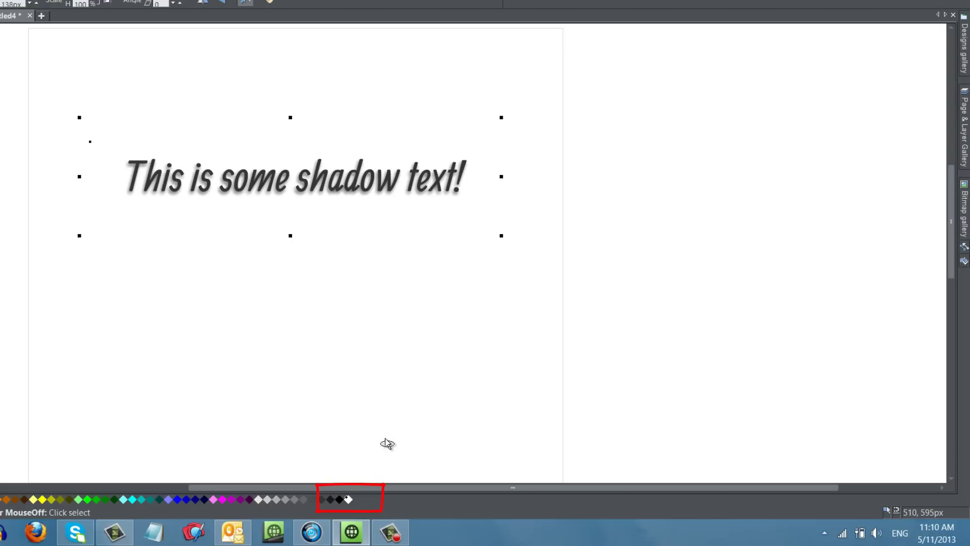
key(ctrl+z)
- Select only the text and set its fill colour to white
ctrl+click(272, 181)
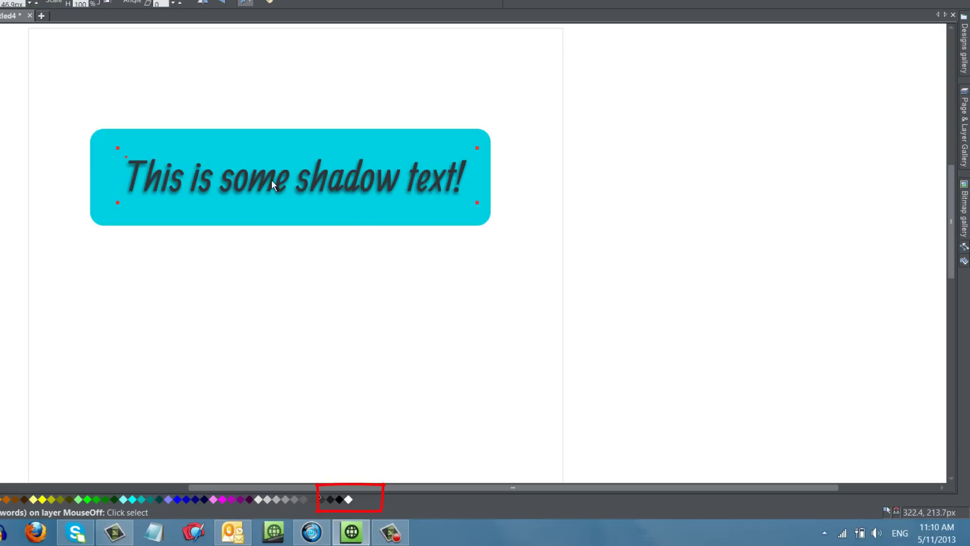
right_click(347, 500)
click(394, 459)
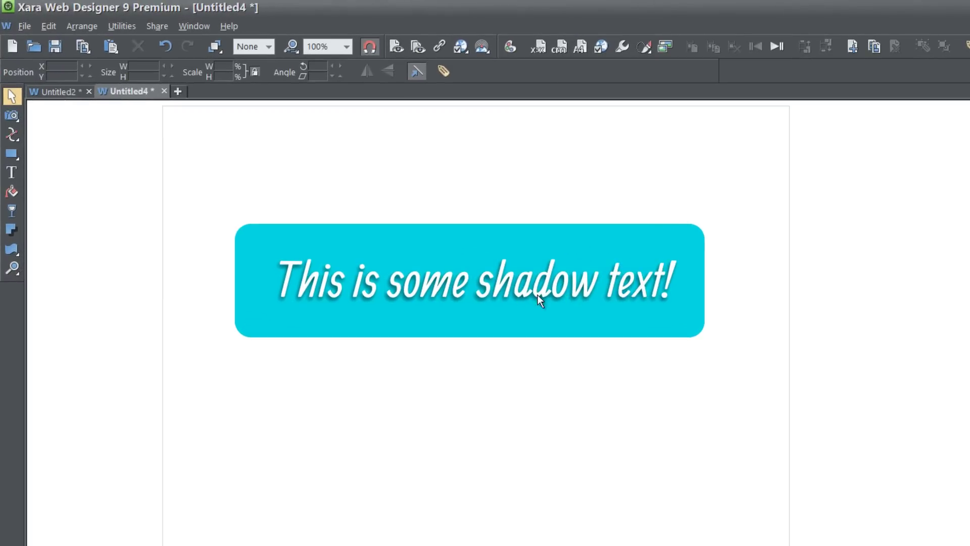
- Snap the text to the page centre and choose File > Preview web page
drag(559, 293, 560, 292)
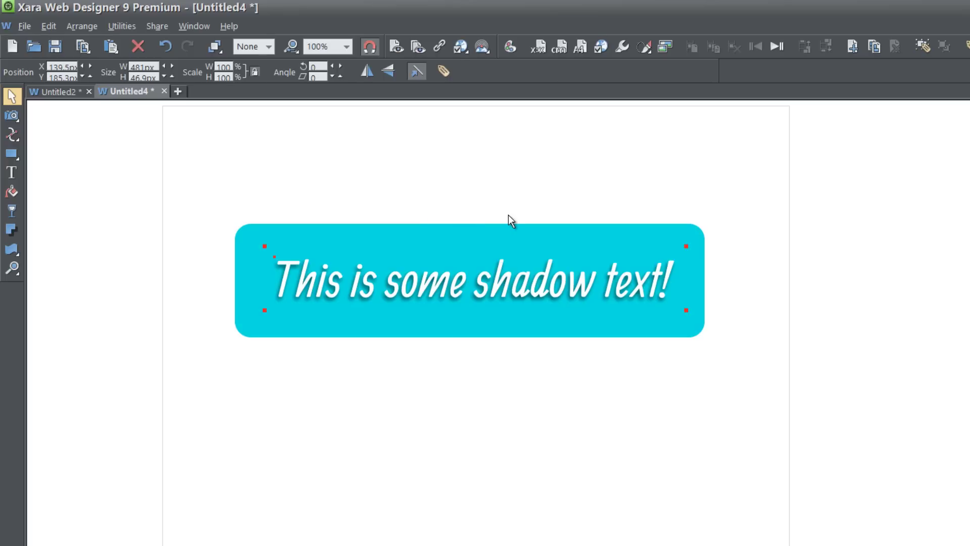
click(30, 27)
click(120, 219)
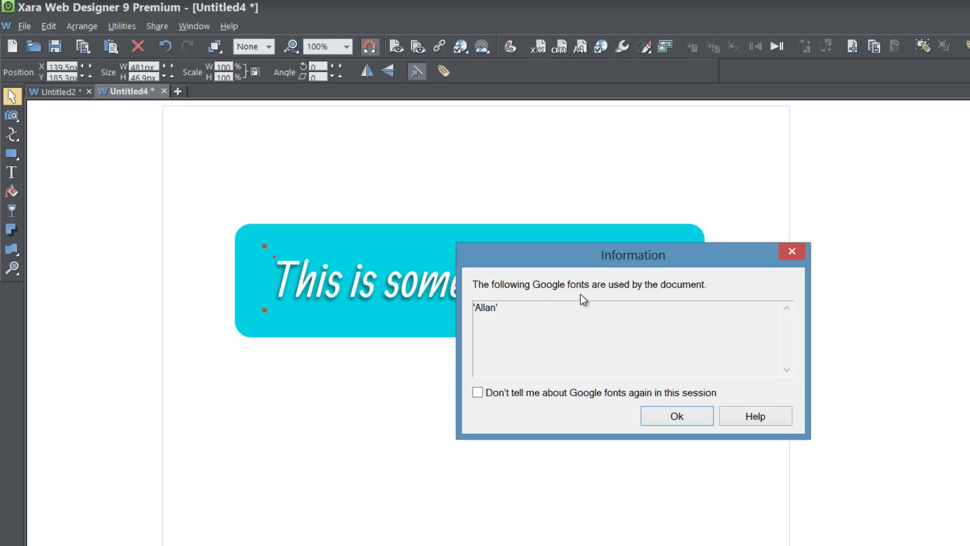
- Dismiss the Google fonts notice, maximise the preview, and select then deselect the text
click(666, 417)
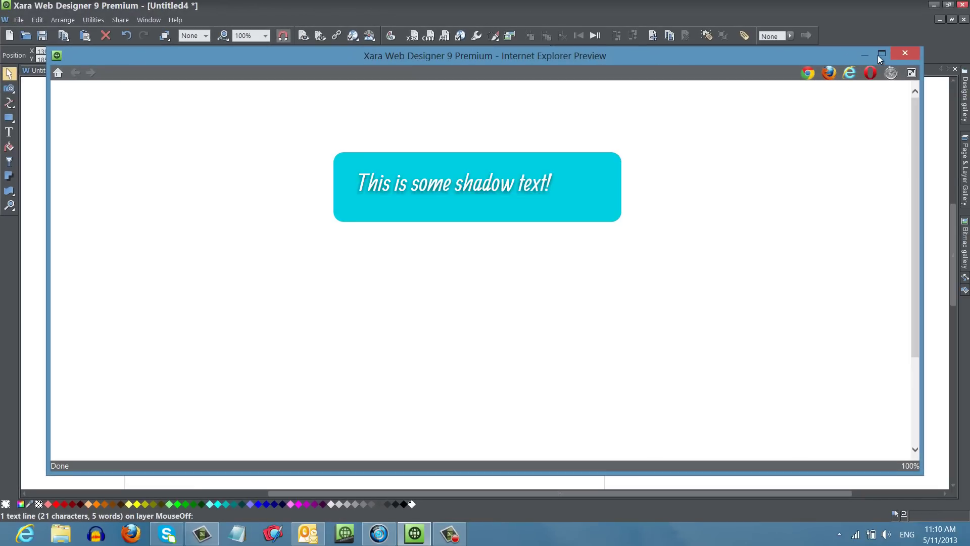
click(881, 55)
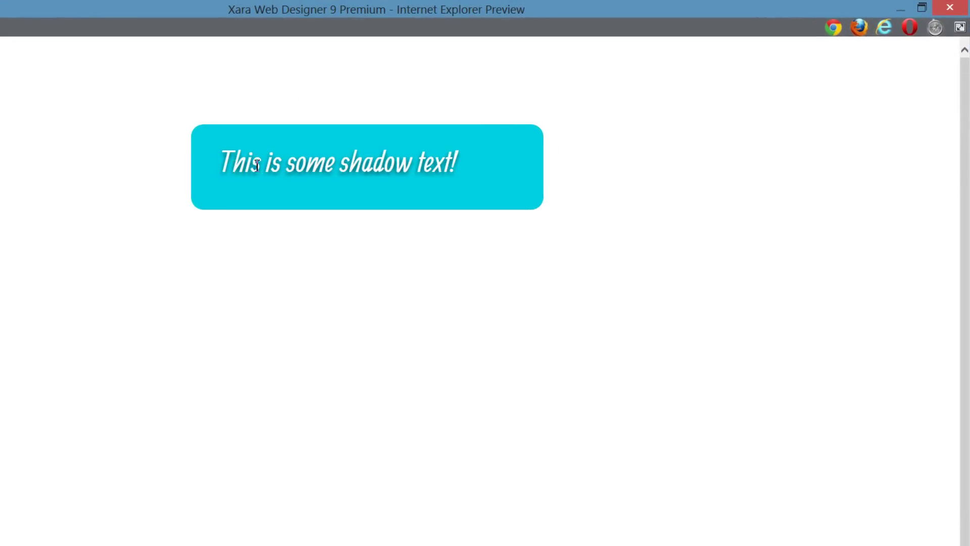
drag(233, 162, 328, 168)
click(330, 167)
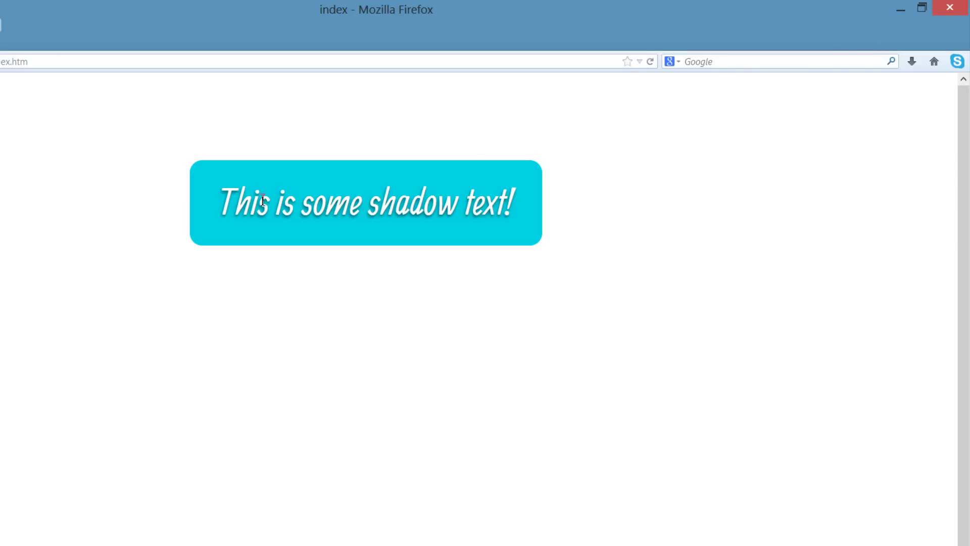
- Select part of the heading text in Firefox, deselect, then select from 'This' to 'shadow'
drag(233, 202, 302, 202)
click(291, 205)
mouse_move(235, 205)
mouse_down()
mouse_move(469, 204)
mouse_move(239, 208)
mouse_up()
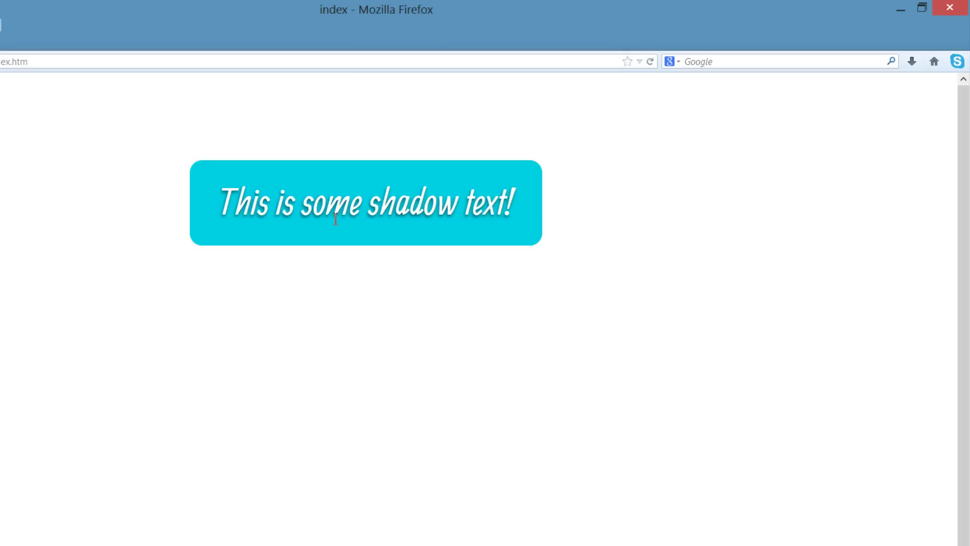